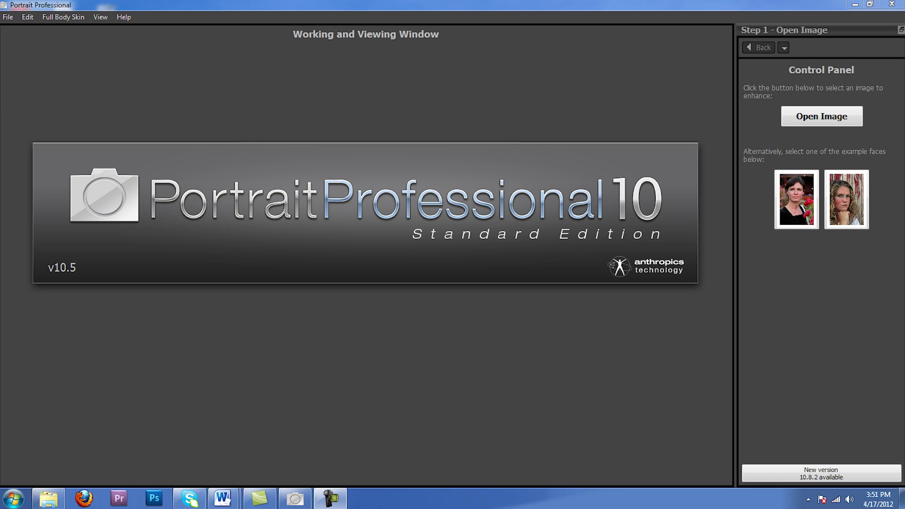
Drag IMG_6958 from Explorer into Portrait Professional to open it, then minimize Explorer.
drag(86, 179, 261, 56)
click(264, 163)
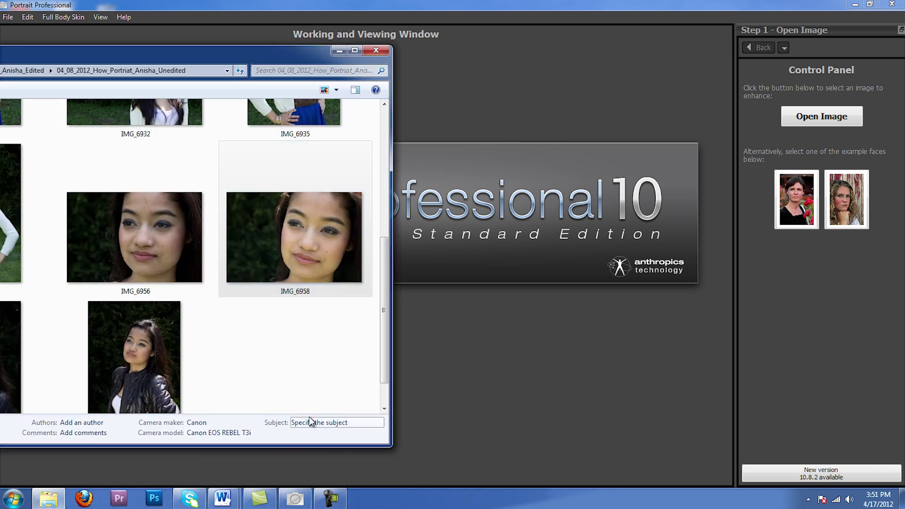
drag(295, 252, 508, 209)
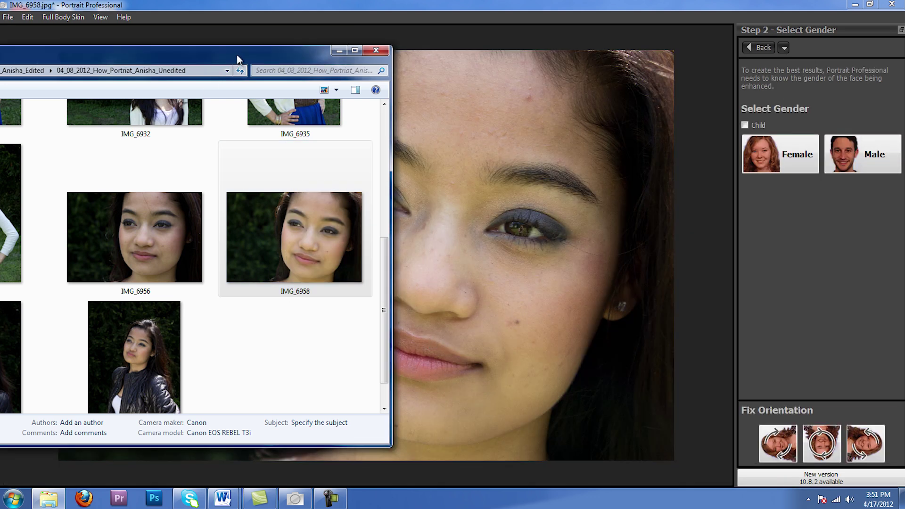
click(339, 49)
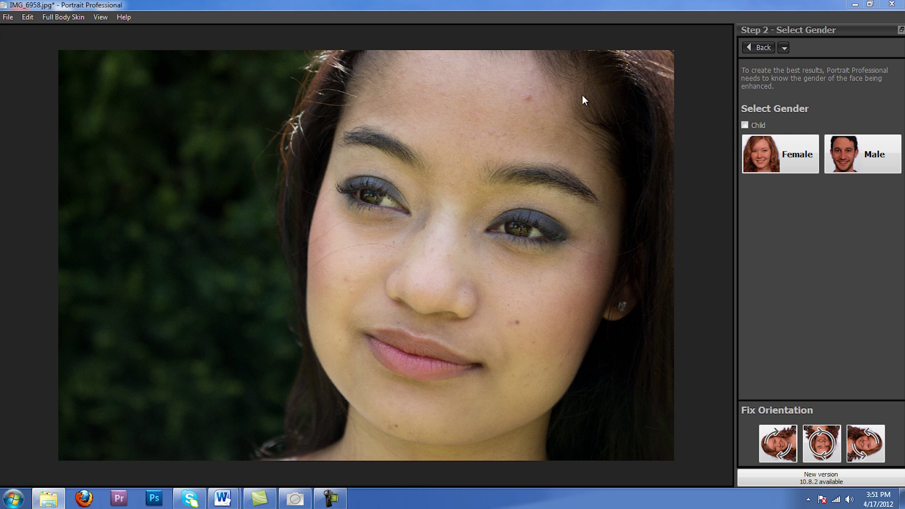
Set the face as female and mark both eye corners, the nose tip and both mouth corners.
click(787, 159)
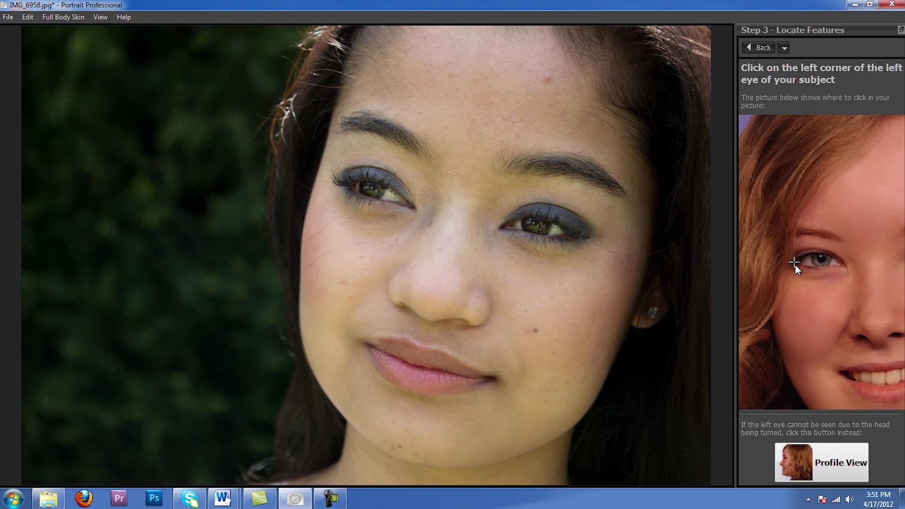
click(343, 187)
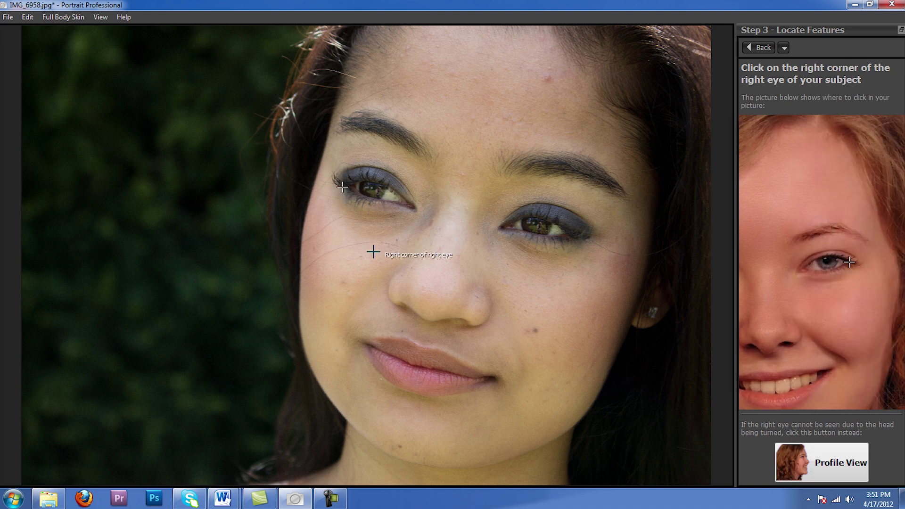
click(587, 237)
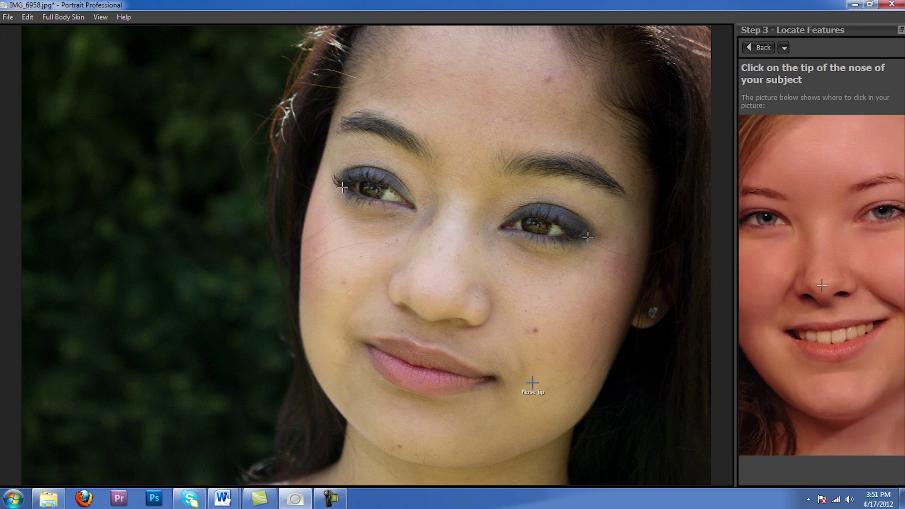
click(426, 305)
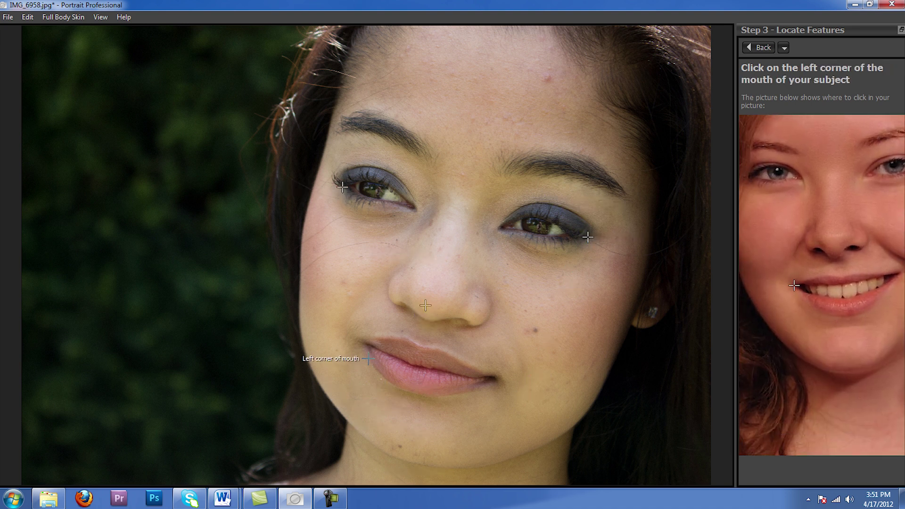
click(365, 344)
click(489, 381)
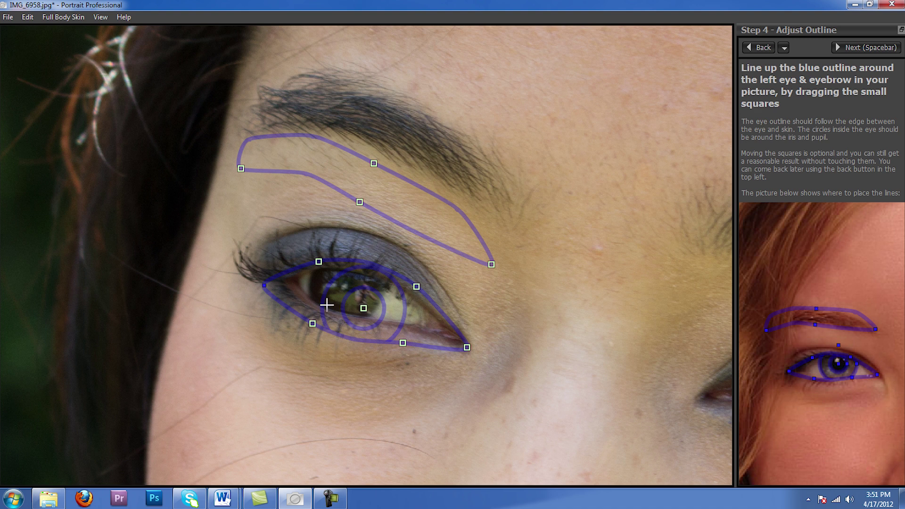
Center the iris circles on the left pupil and fit the left eye outline to the lids.
drag(364, 309, 348, 296)
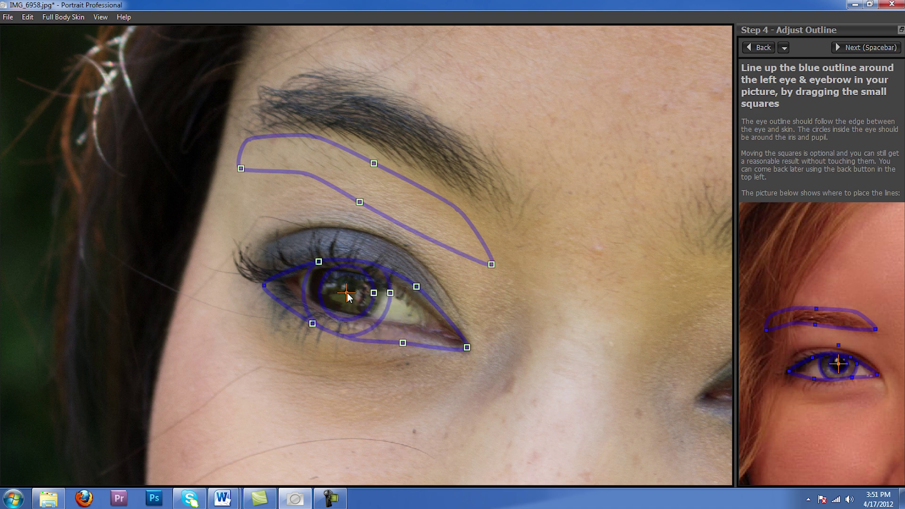
drag(417, 286, 414, 263)
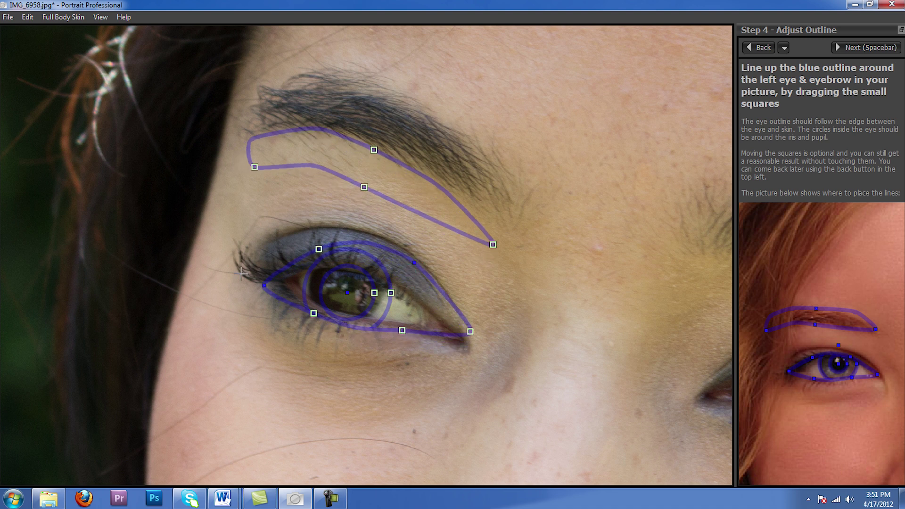
drag(265, 285, 252, 259)
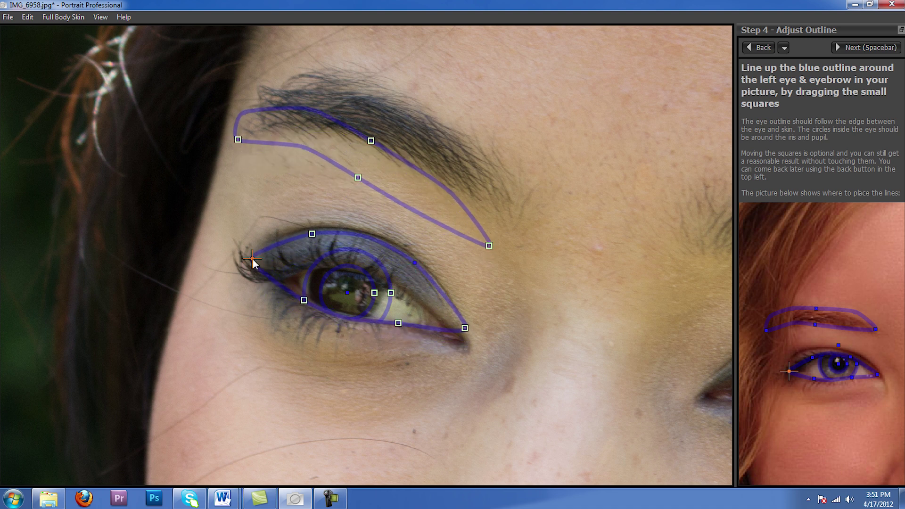
drag(305, 300, 306, 304)
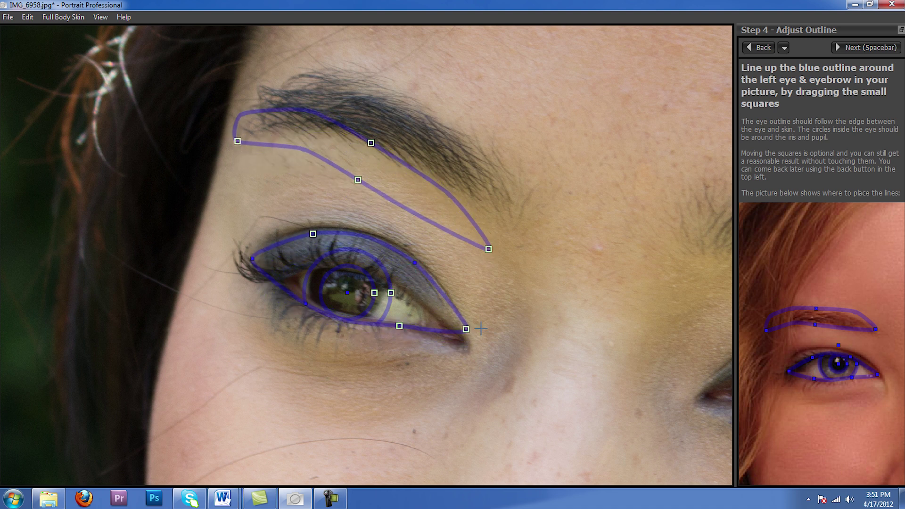
drag(466, 329, 464, 341)
Move and reshape the left eyebrow outline to follow the brow.
drag(371, 149, 429, 108)
drag(239, 119, 241, 133)
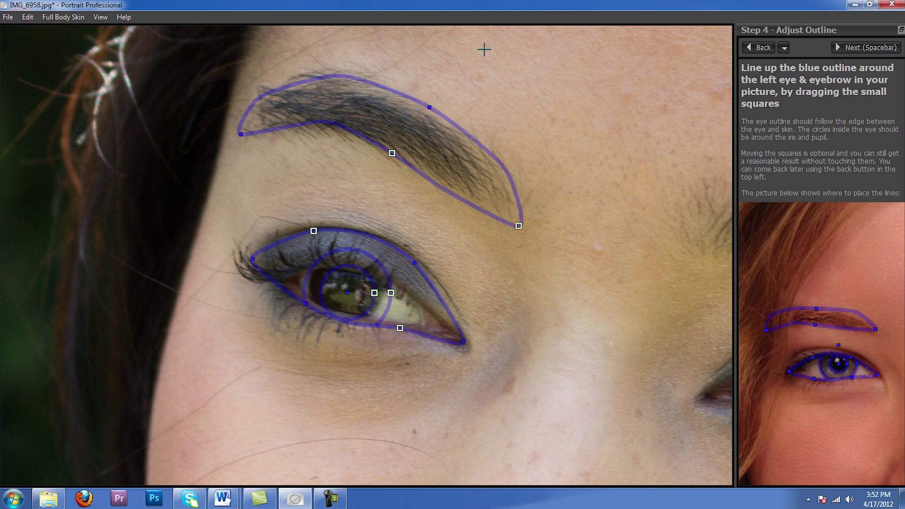
drag(429, 107, 427, 100)
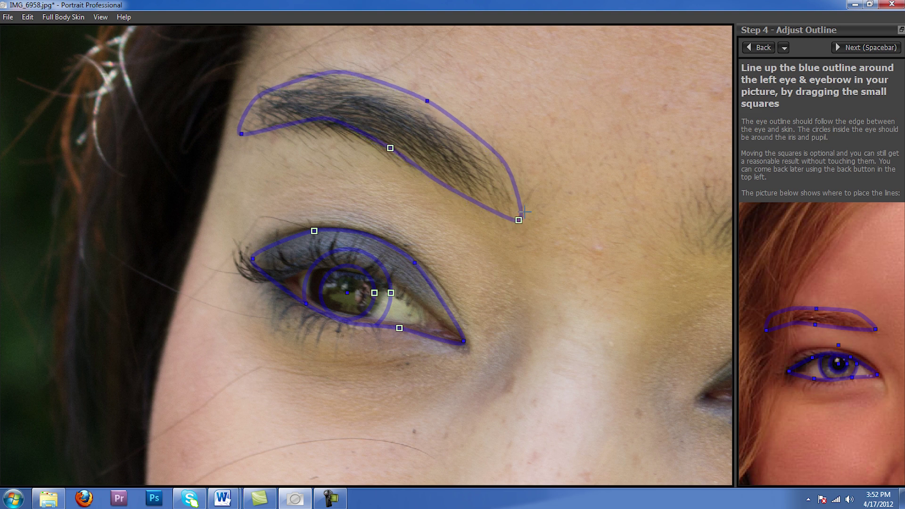
drag(519, 220, 512, 215)
drag(388, 148, 383, 155)
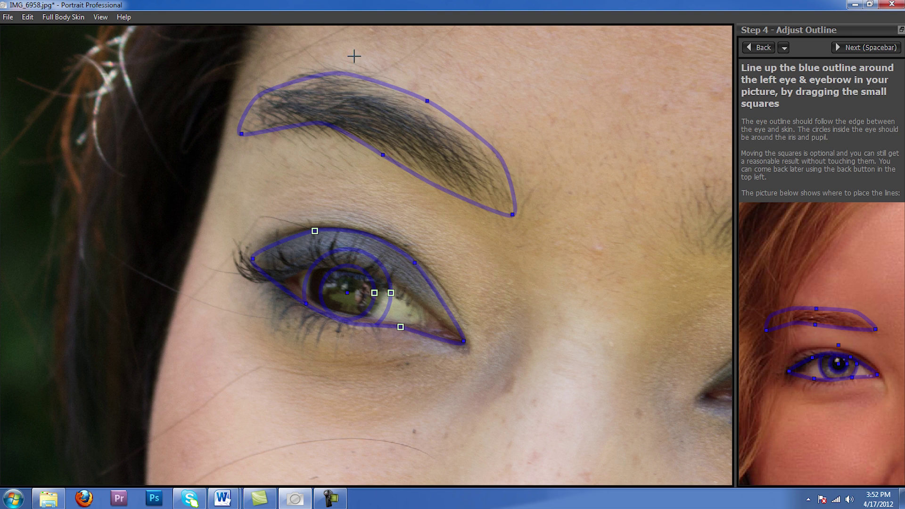
Advance to the right eye and fit the right eyebrow outline onto the brow.
key(space)
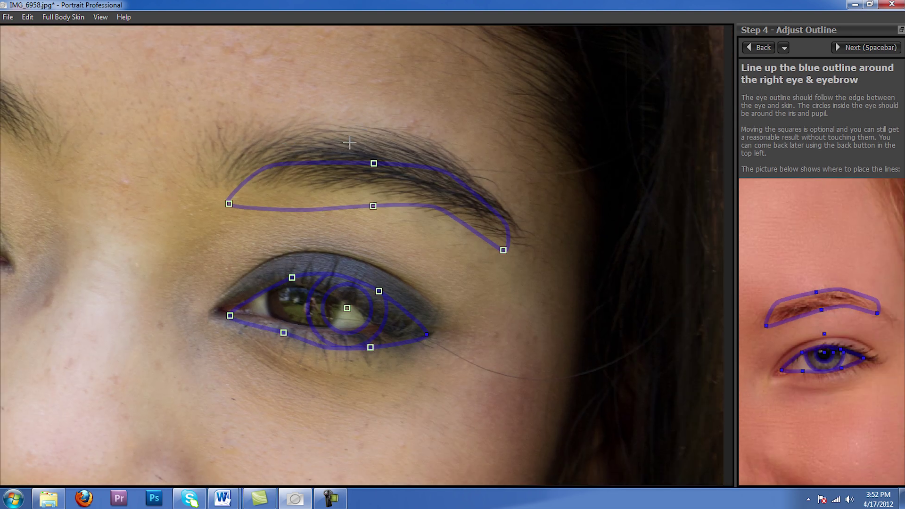
drag(373, 163, 372, 132)
drag(509, 232, 508, 235)
mouse_move(375, 184)
mouse_down()
mouse_move(374, 194)
mouse_move(373, 183)
mouse_up()
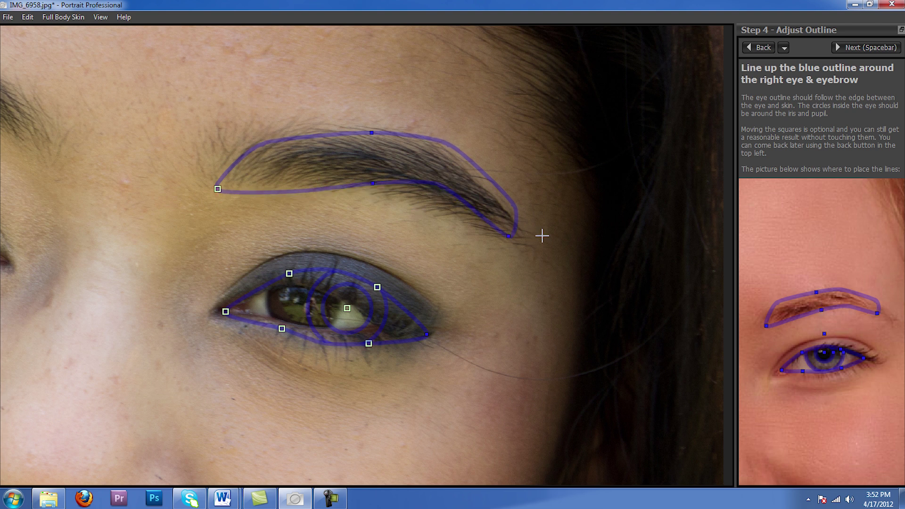
drag(510, 238, 506, 239)
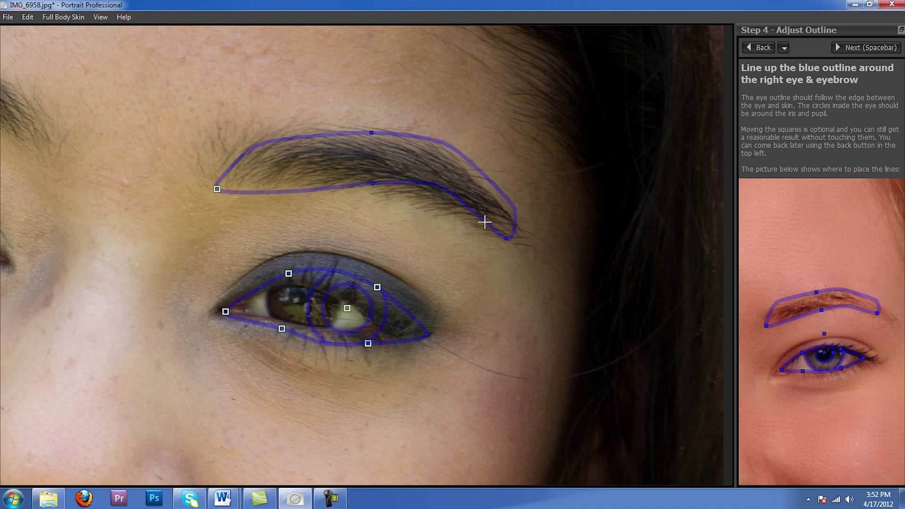
Center the iris circles on the right pupil and fit the right eye outline to the lids.
drag(347, 309, 304, 308)
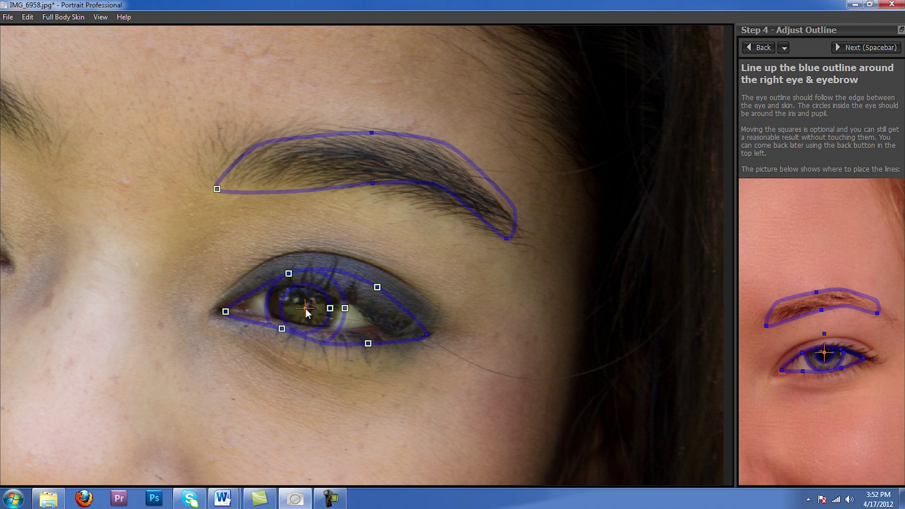
drag(377, 286, 376, 271)
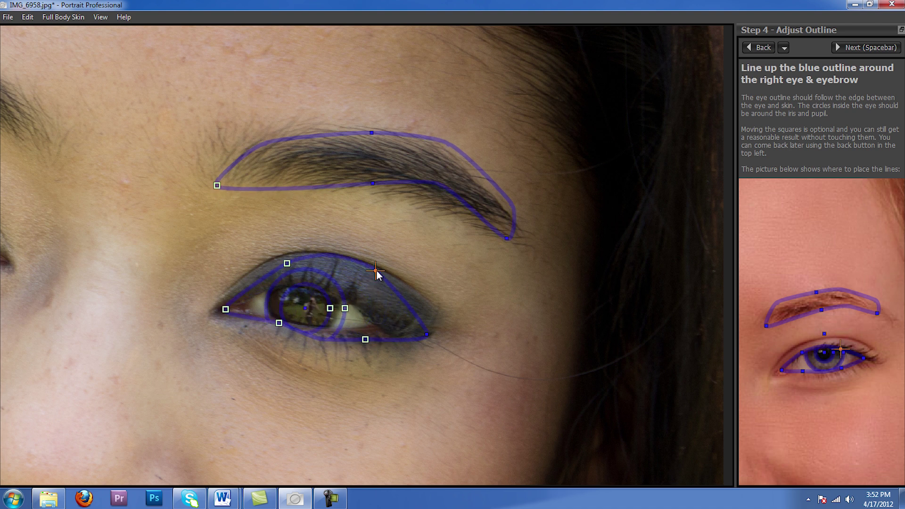
drag(284, 268, 266, 265)
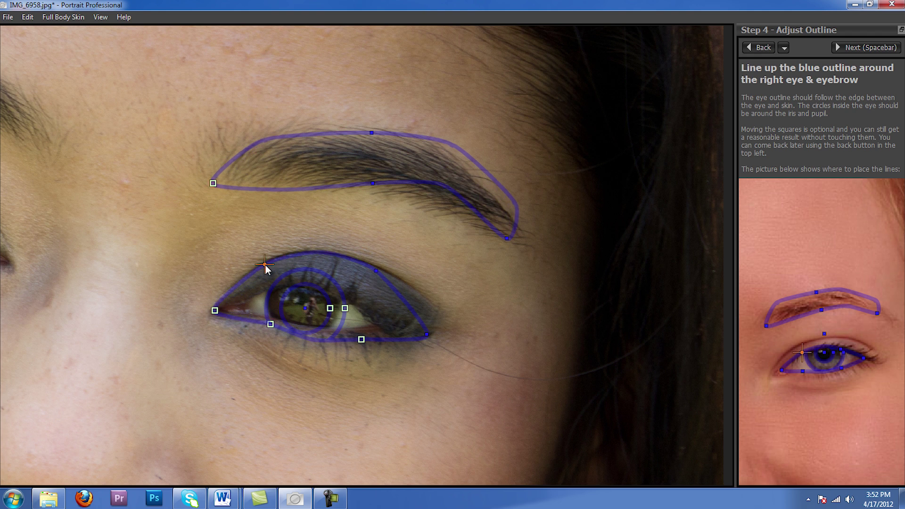
mouse_move(427, 335)
mouse_down()
mouse_move(439, 326)
mouse_move(429, 324)
mouse_up()
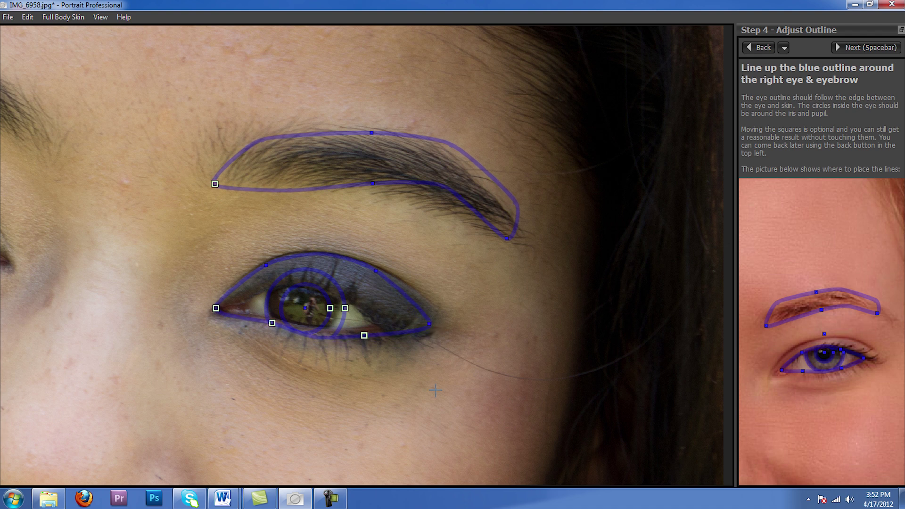
Move to the mouth stage, mark it Mouth Closed, and fit the lip outlines.
key(space)
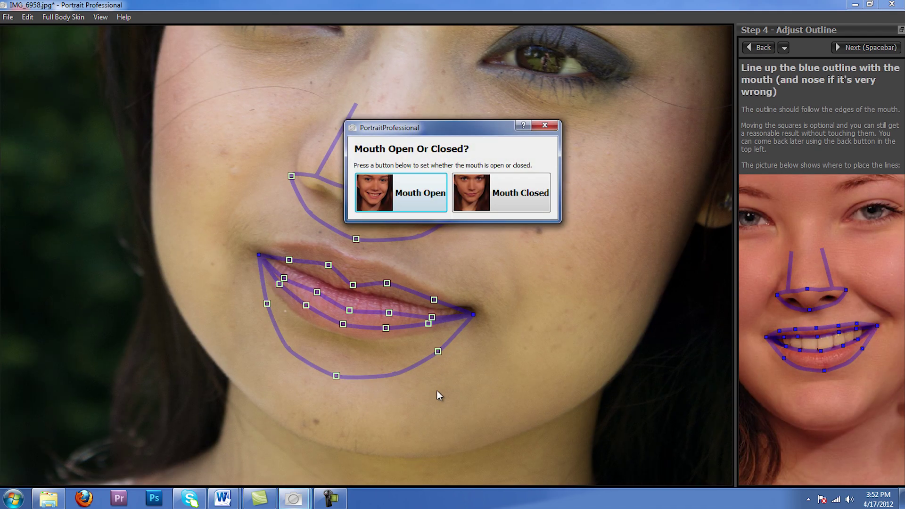
click(474, 191)
drag(336, 376, 337, 339)
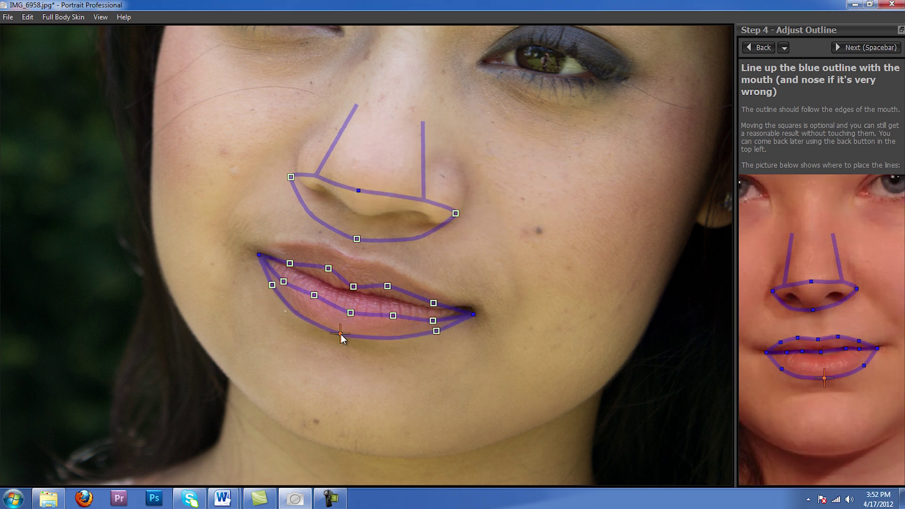
drag(353, 285, 358, 261)
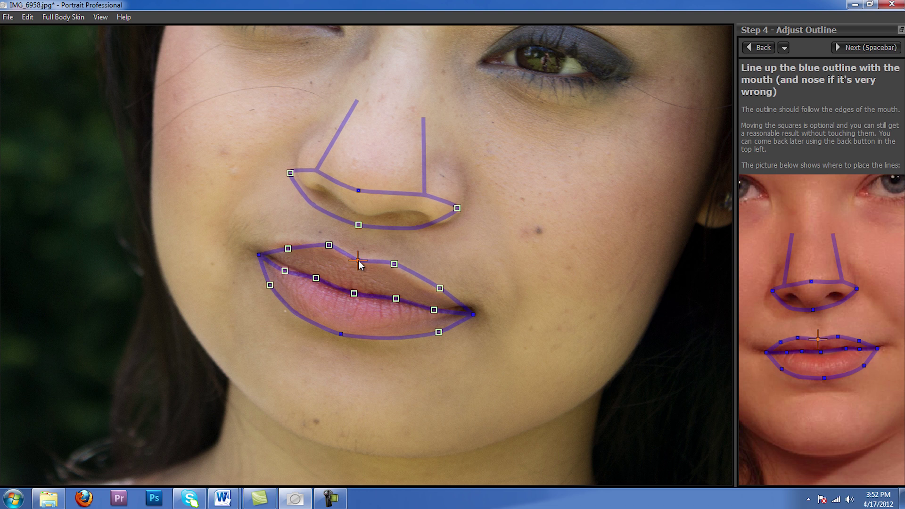
Fit the nose tip and both nostril points, then advance to the face outline.
drag(359, 224, 375, 227)
drag(461, 208, 461, 211)
drag(295, 175, 294, 170)
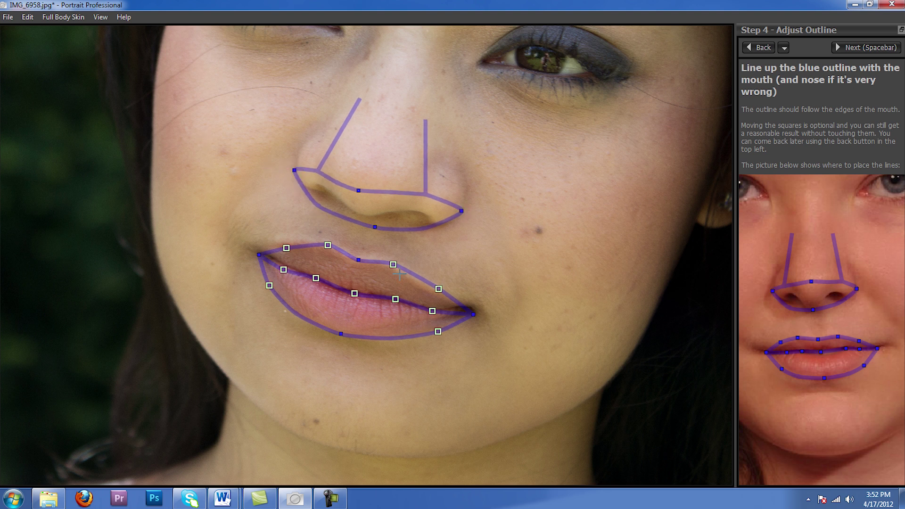
key(space)
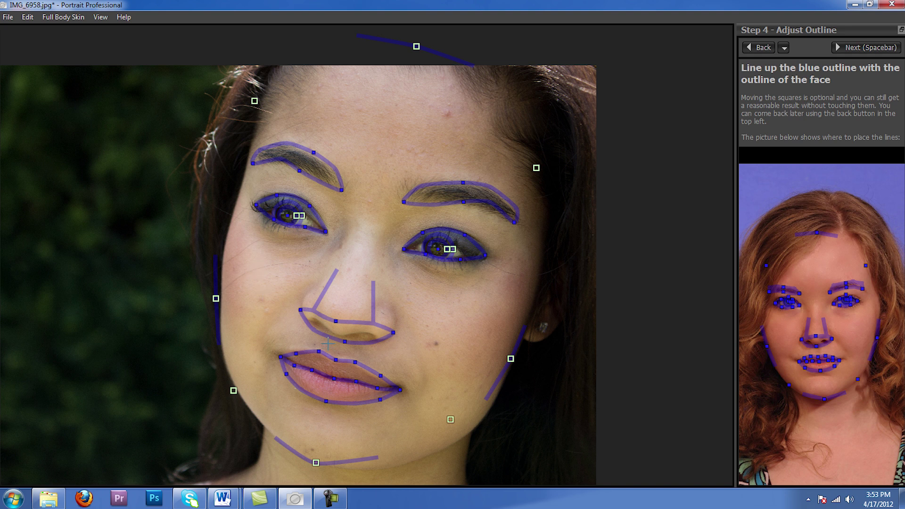
Run the automatic enhancement and settle the skin Master Fade slider at 26.
key(space)
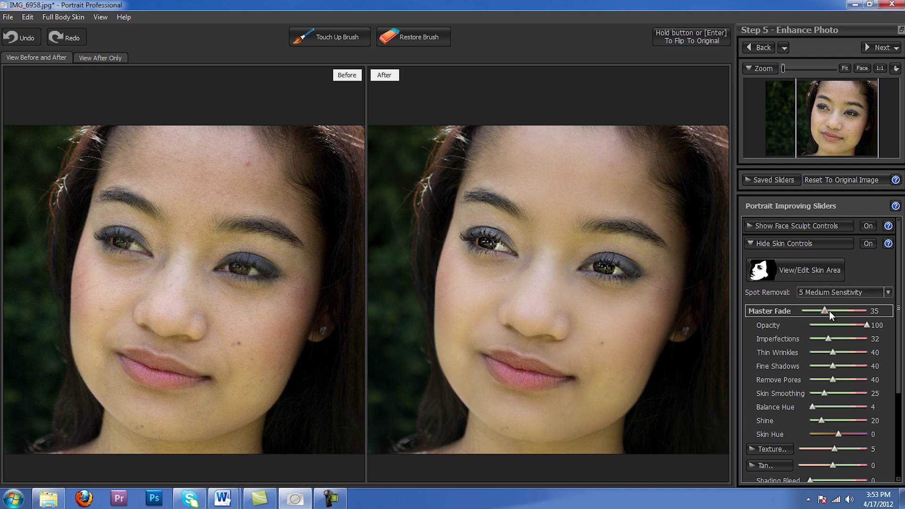
drag(825, 310, 791, 311)
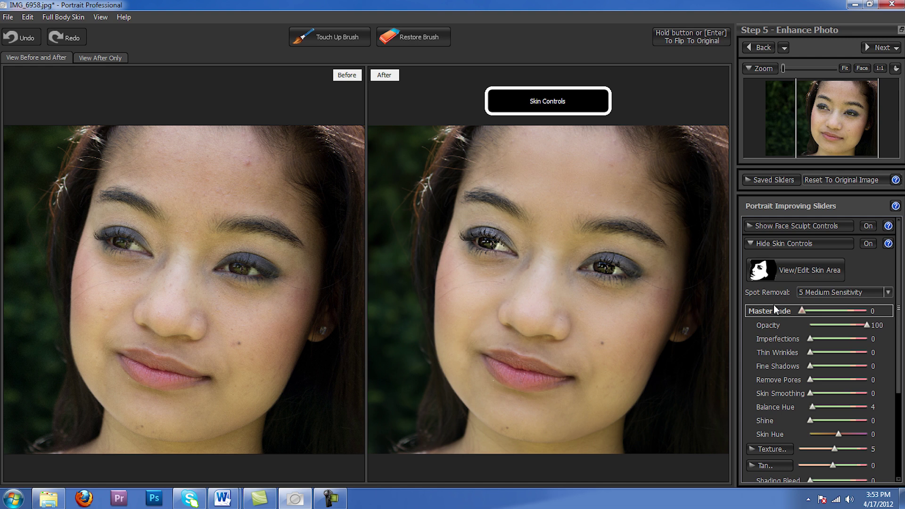
drag(777, 305, 823, 306)
mouse_move(814, 306)
mouse_down()
mouse_move(804, 304)
mouse_move(819, 306)
mouse_up()
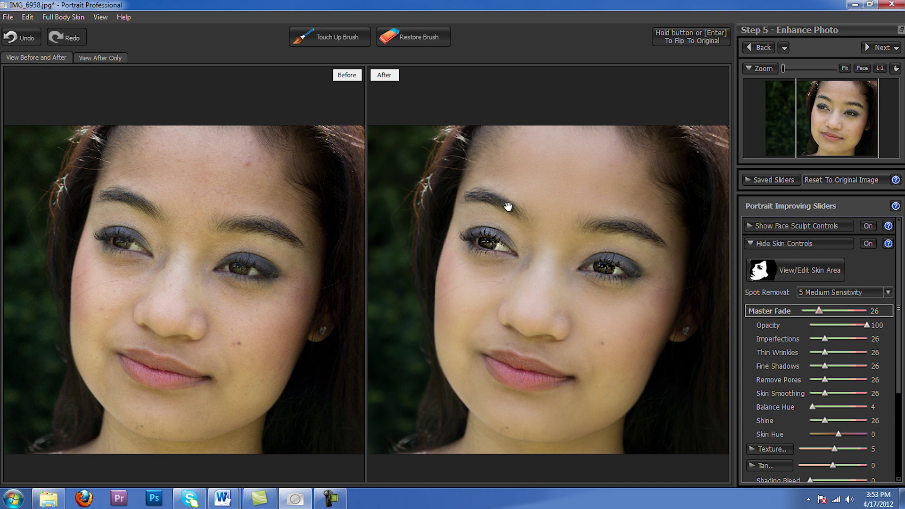
Switch to the Touch Up Brush and review the Portrait Improving Sliders panel.
click(334, 39)
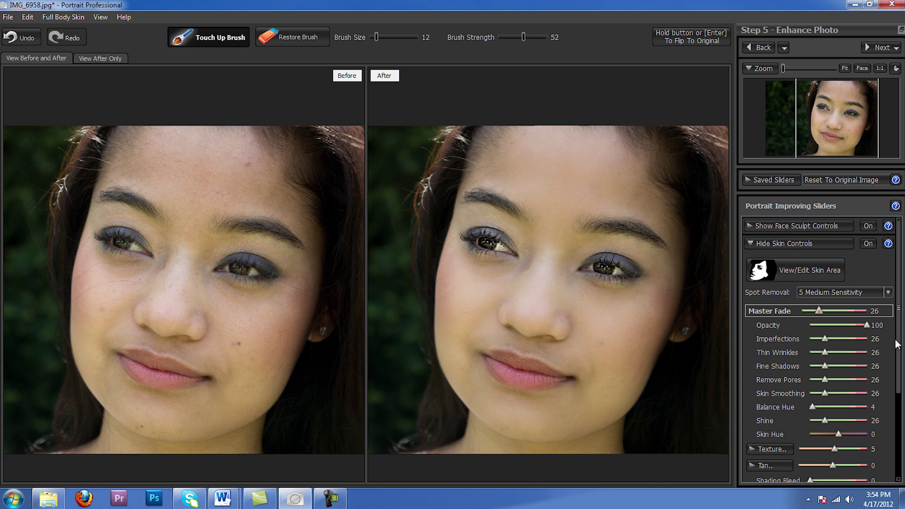
scroll(894, 391, down, 3)
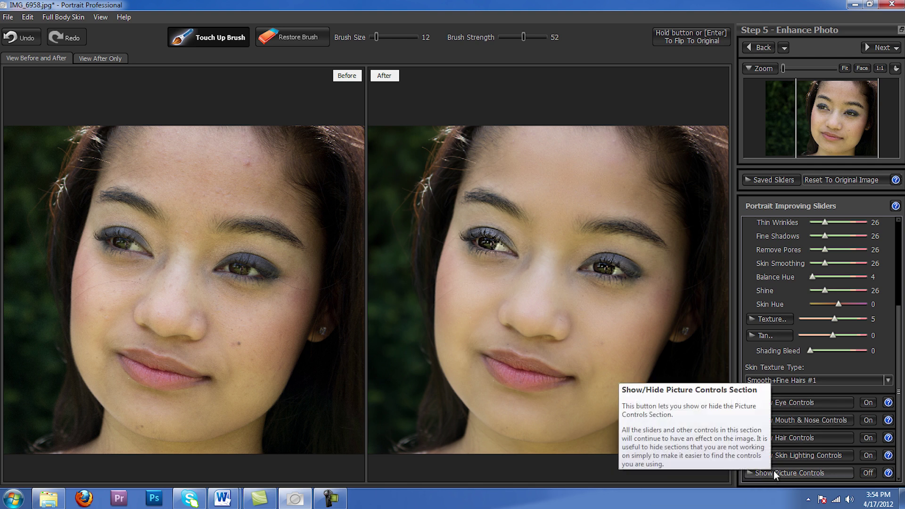
scroll(849, 405, up, 2)
scroll(821, 349, up, 3)
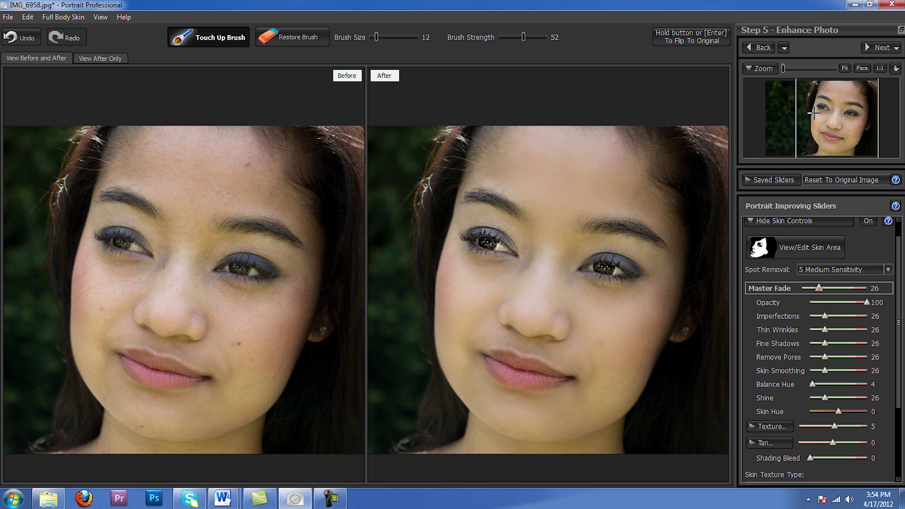
mouse_move(784, 68)
mouse_down()
mouse_move(796, 66)
mouse_move(787, 70)
mouse_up()
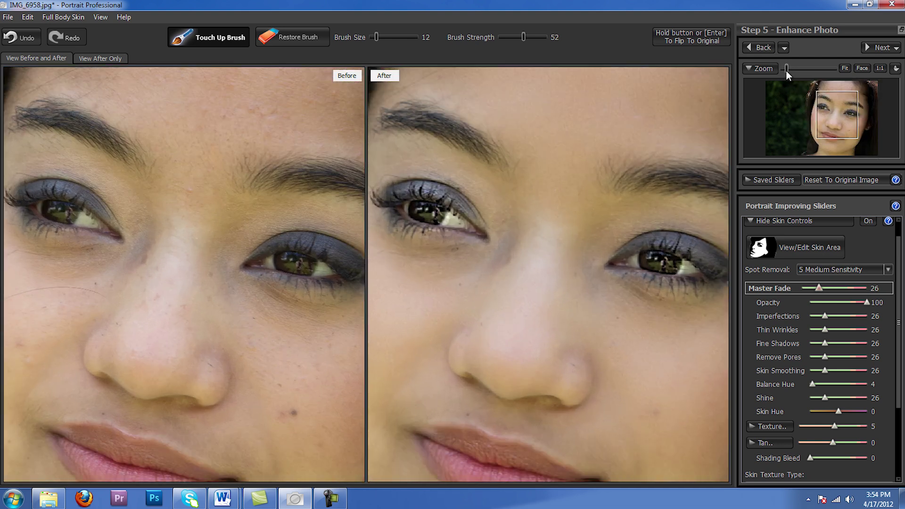
scroll(370, 212, up, 1)
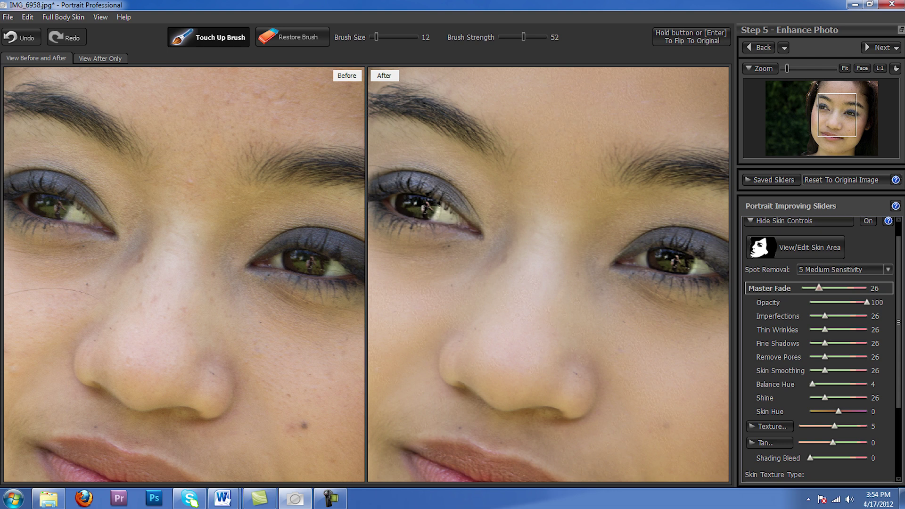
drag(787, 69, 791, 69)
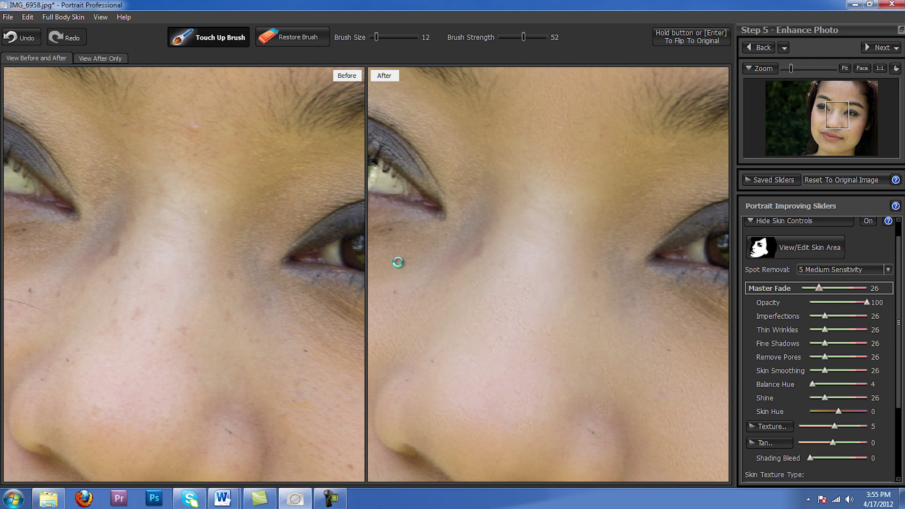
drag(844, 112, 823, 116)
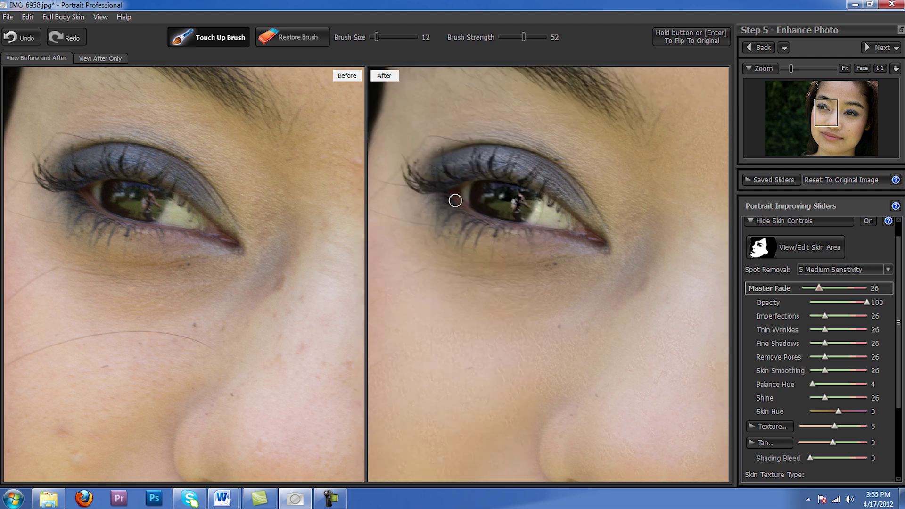
drag(792, 69, 782, 68)
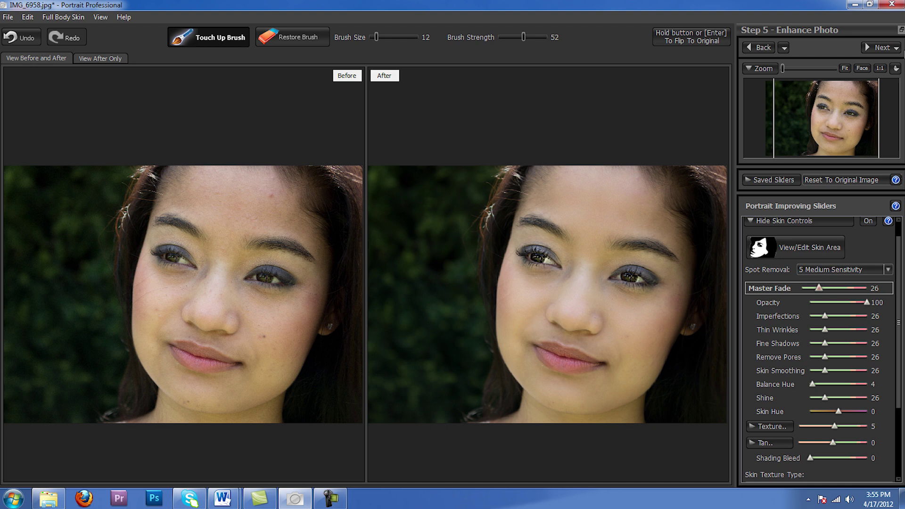
Save the retouched portrait as JPEG IMG_6958_pp on the Desktop.
click(876, 47)
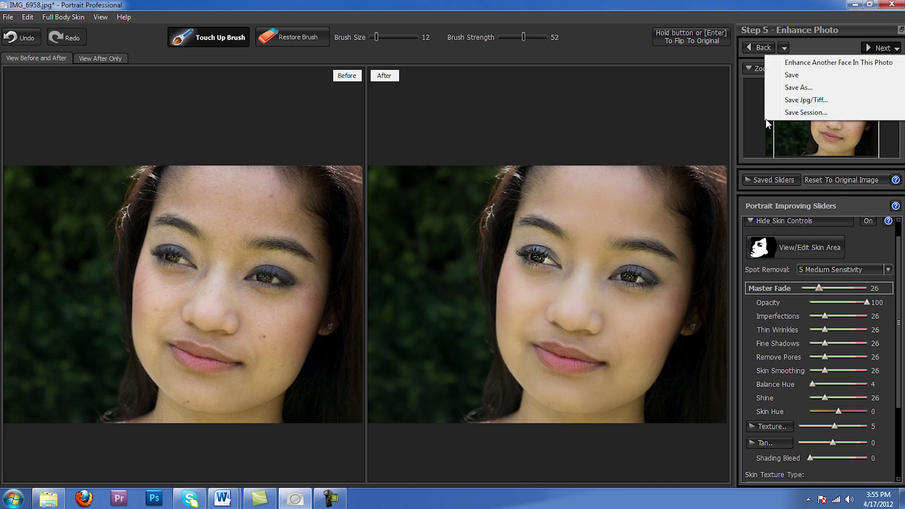
click(804, 100)
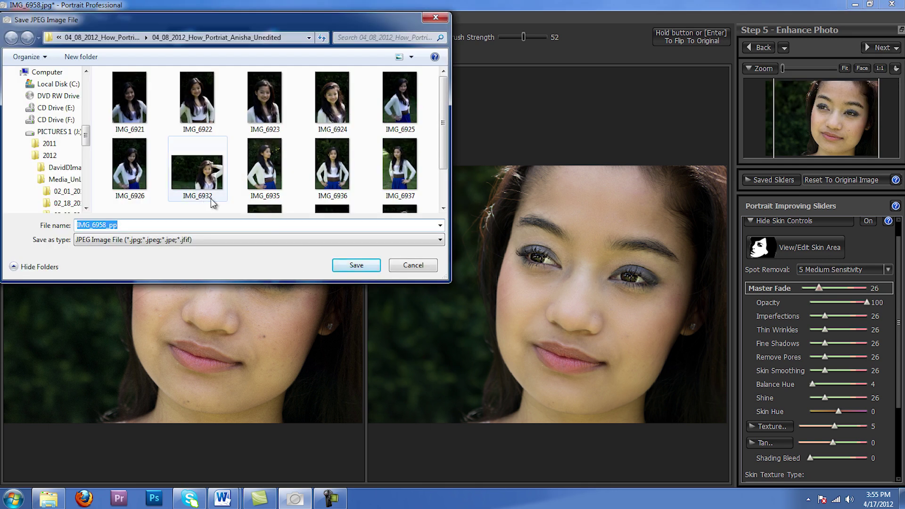
drag(86, 136, 89, 71)
click(43, 136)
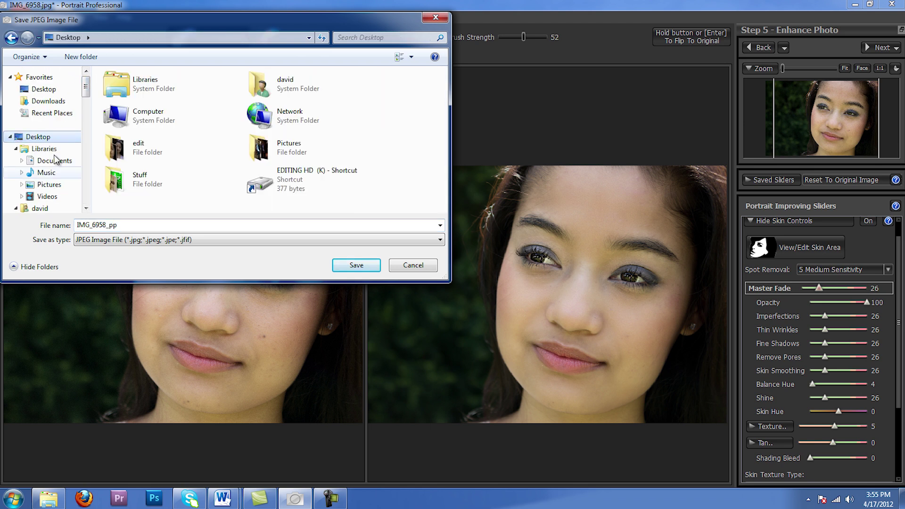
click(358, 265)
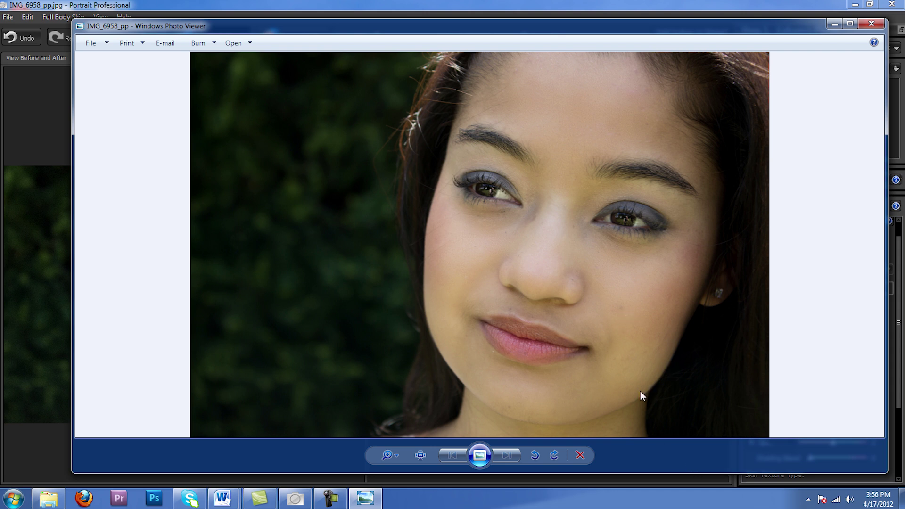
Resize the Photo Viewer window, then maximize it to fill the screen.
drag(556, 23, 623, 117)
key(alt+Tab)
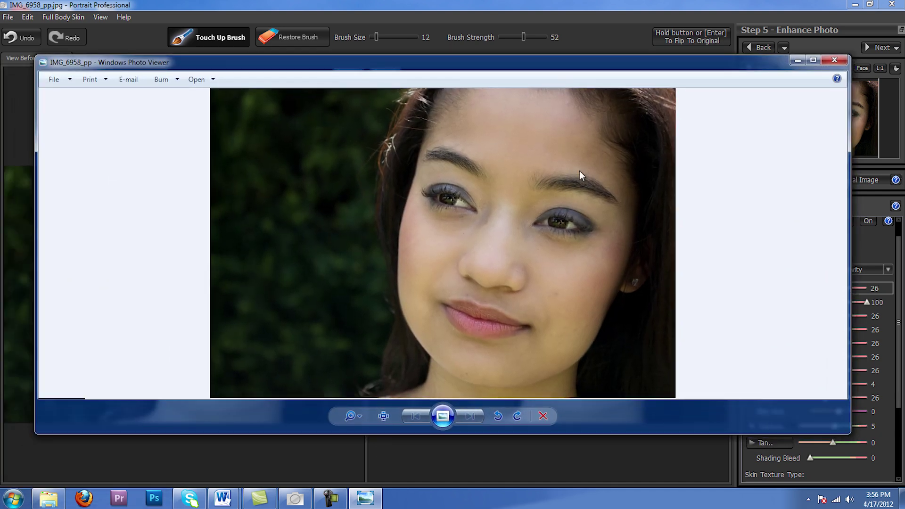
click(813, 60)
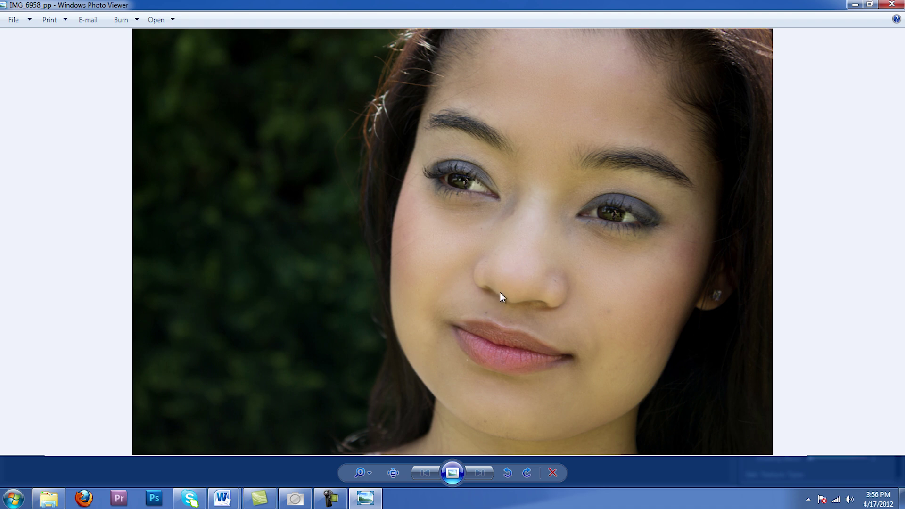
Restore Photo Viewer down to a smaller window.
click(870, 5)
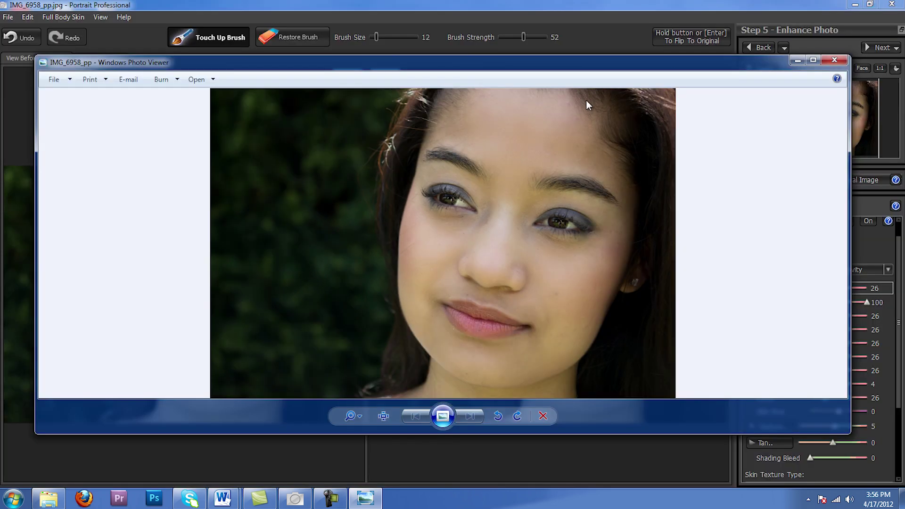